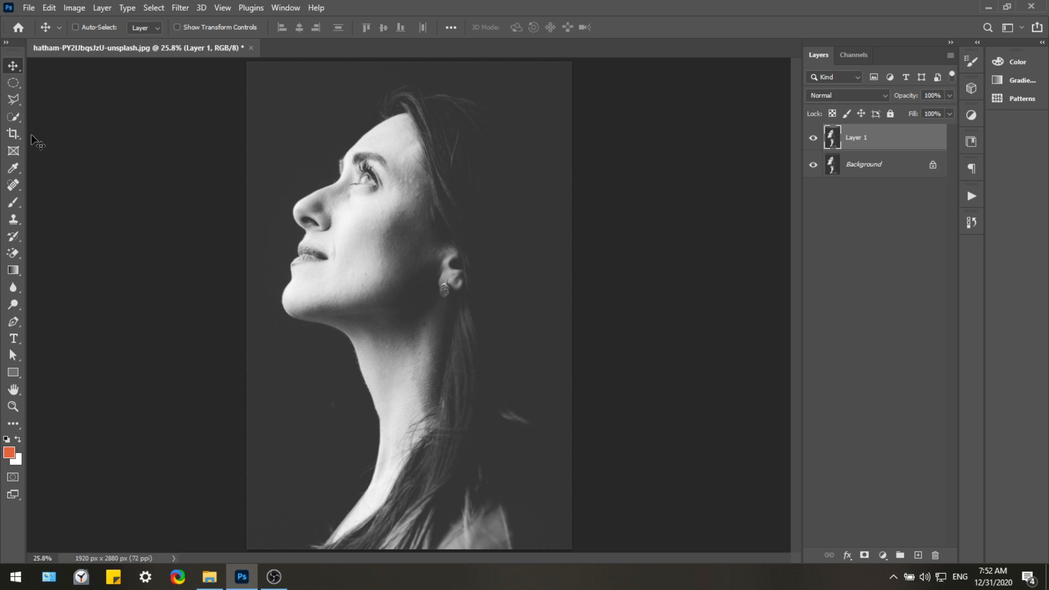
# - Select the woman's face and neck on Layer 1 with the Quick Selection tool and turn the selection into a layer mask
pyautogui.click(13, 116)
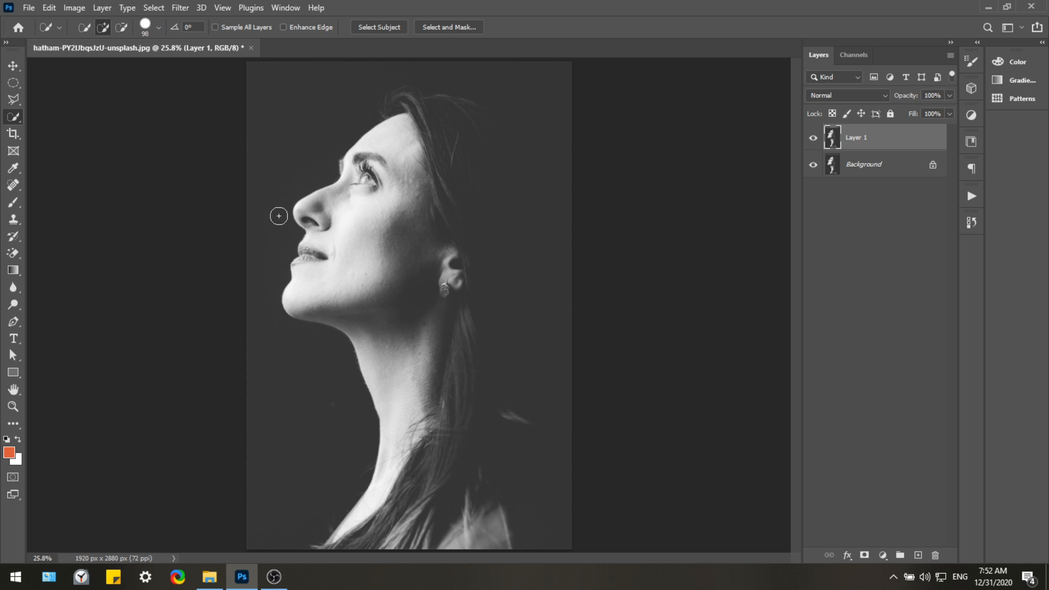
pyautogui.click(360, 298)
pyautogui.moveTo(358, 280)
pyautogui.mouseDown()
pyautogui.moveTo(360, 252)
pyautogui.moveTo(331, 211)
pyautogui.moveTo(391, 146)
pyautogui.moveTo(390, 387)
pyautogui.mouseUp()
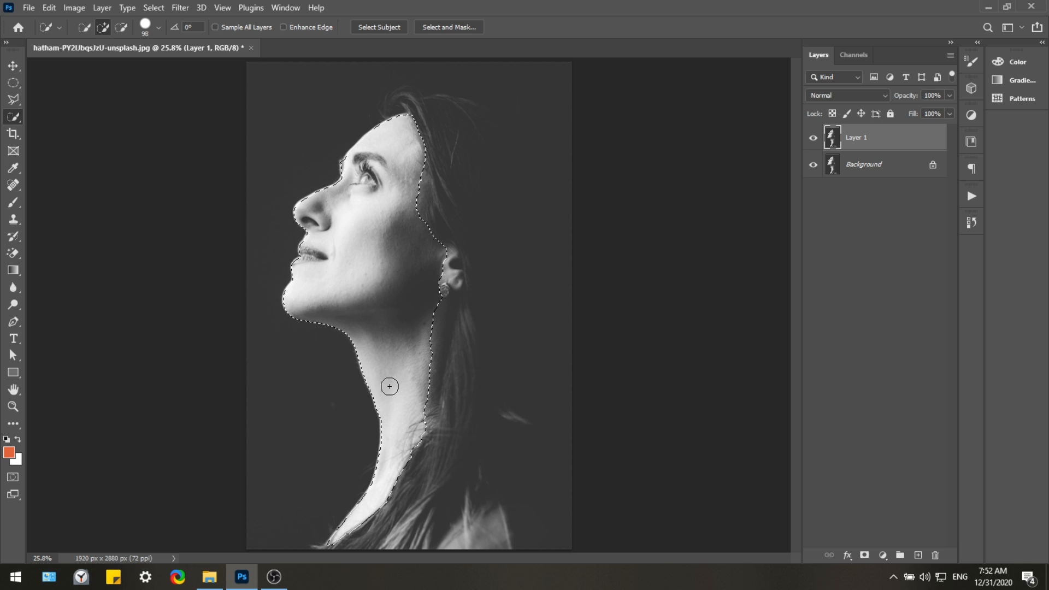
pyautogui.click(865, 557)
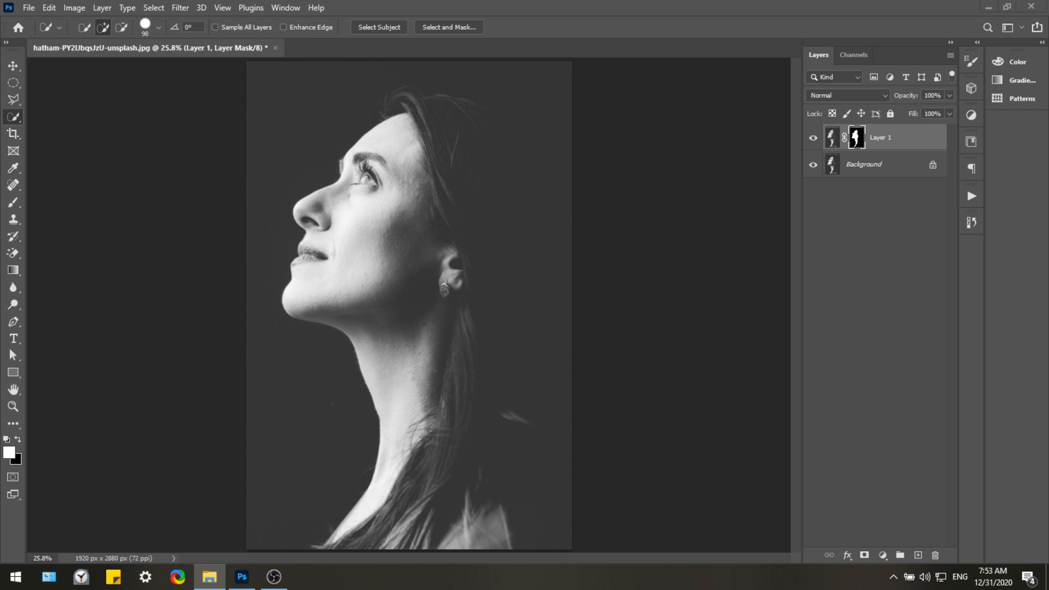
# - Place the hot-air balloon landscape photo as the top layer and lower its opacity to 53%
pyautogui.moveTo(246, 578); pyautogui.dragTo(384, 270)
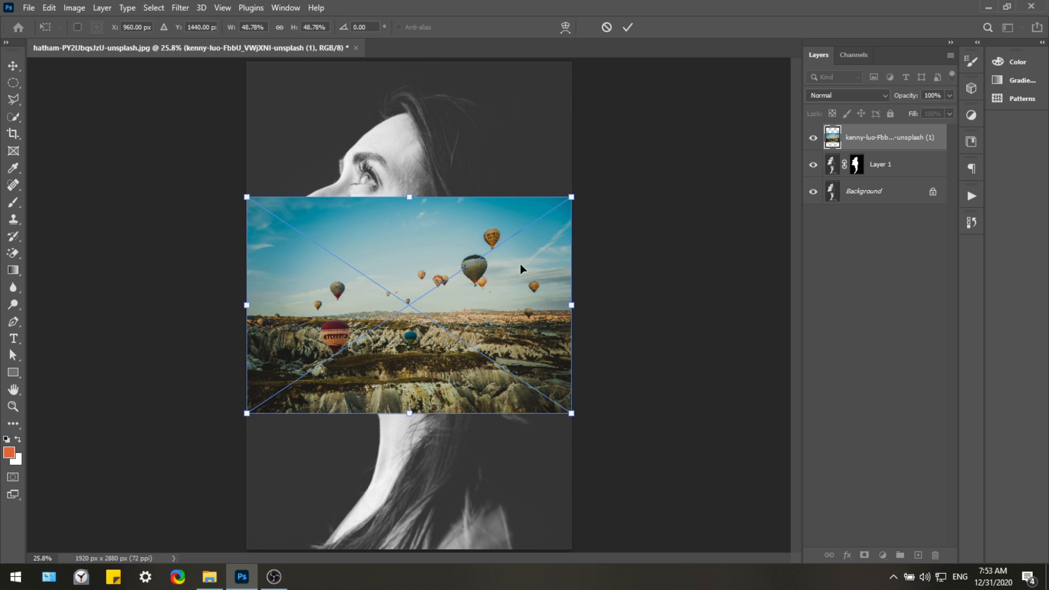
pyautogui.press('Return')
pyautogui.press('w')
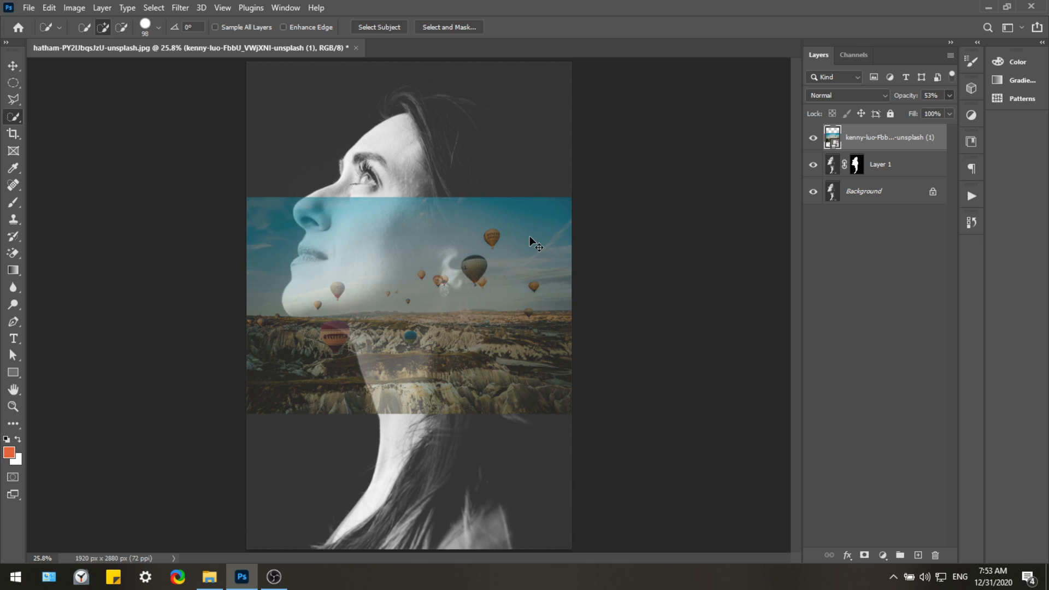
# - Scale the balloon photo proportionally to about 132.7% and position it so the balloons overlap the woman's face and the landscape her neck
pyautogui.hotkey('ctrl', 't')
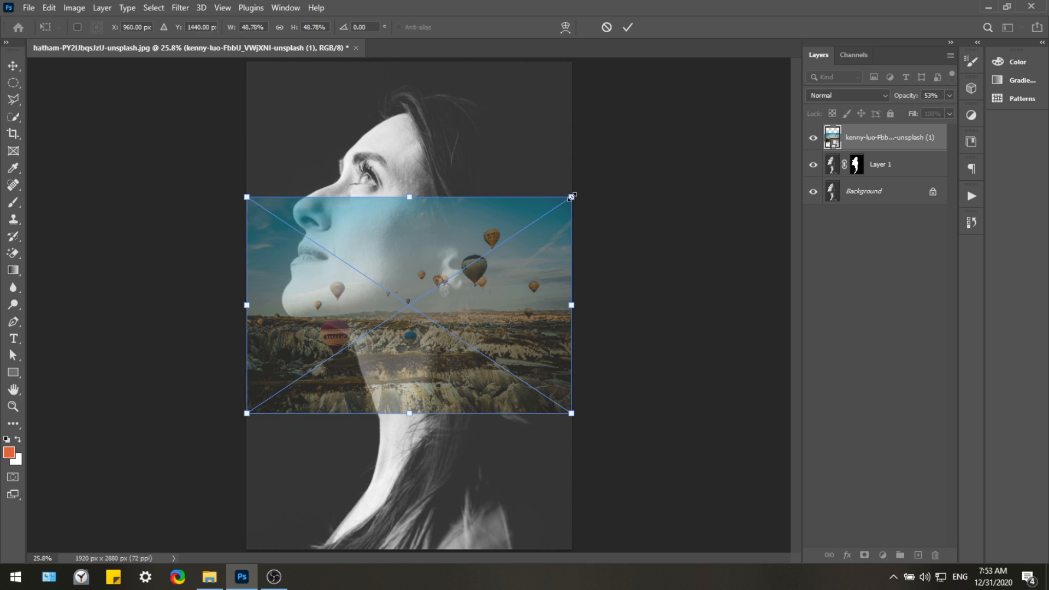
pyautogui.moveTo(572, 196); pyautogui.dragTo(796, 89)
pyautogui.moveTo(556, 238); pyautogui.dragTo(377, 291)
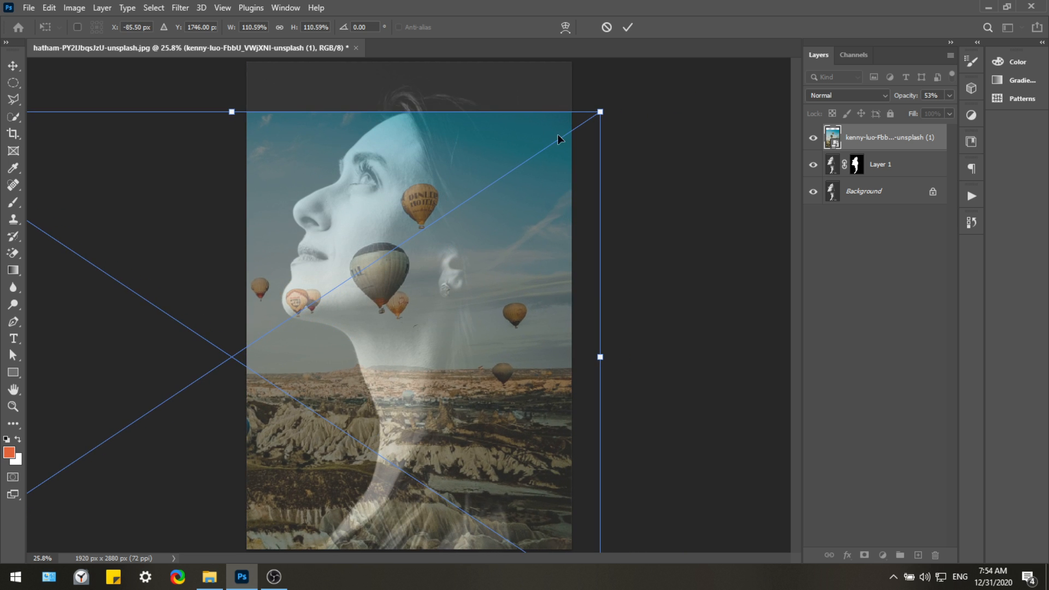
pyautogui.hotkey('alt', 'shift')
pyautogui.hotkey('ctrl', '-')
pyautogui.hotkey('ctrl', '-')
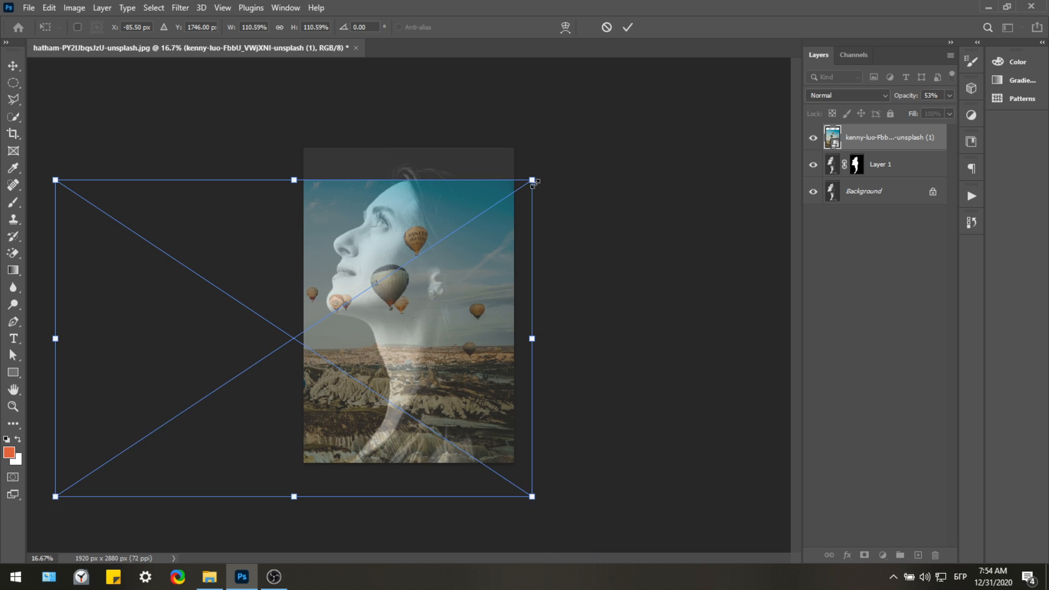
pyautogui.moveTo(533, 180); pyautogui.dragTo(576, 154)
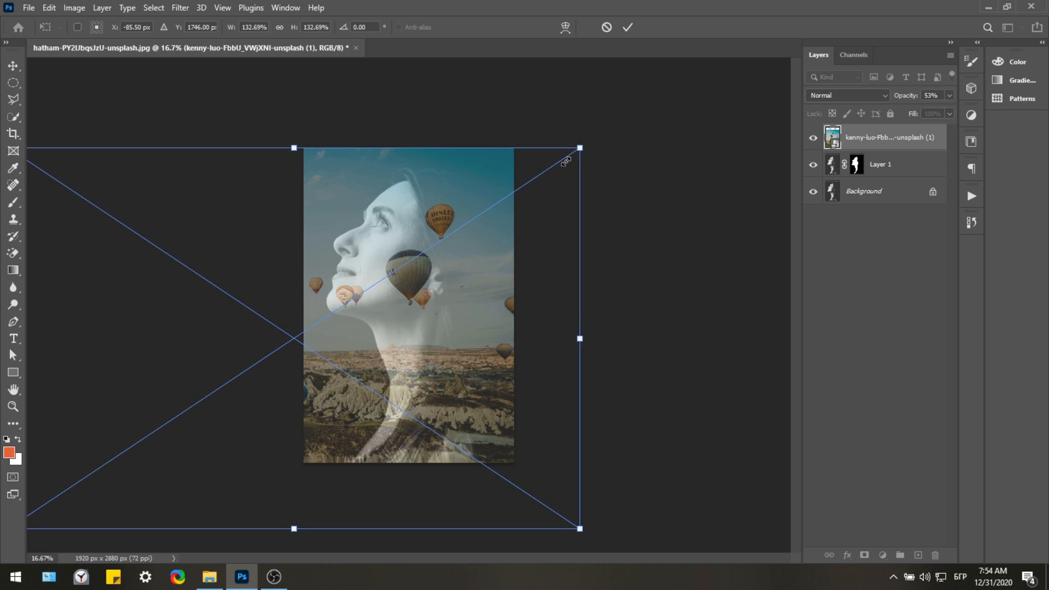
pyautogui.moveTo(463, 250); pyautogui.dragTo(441, 258)
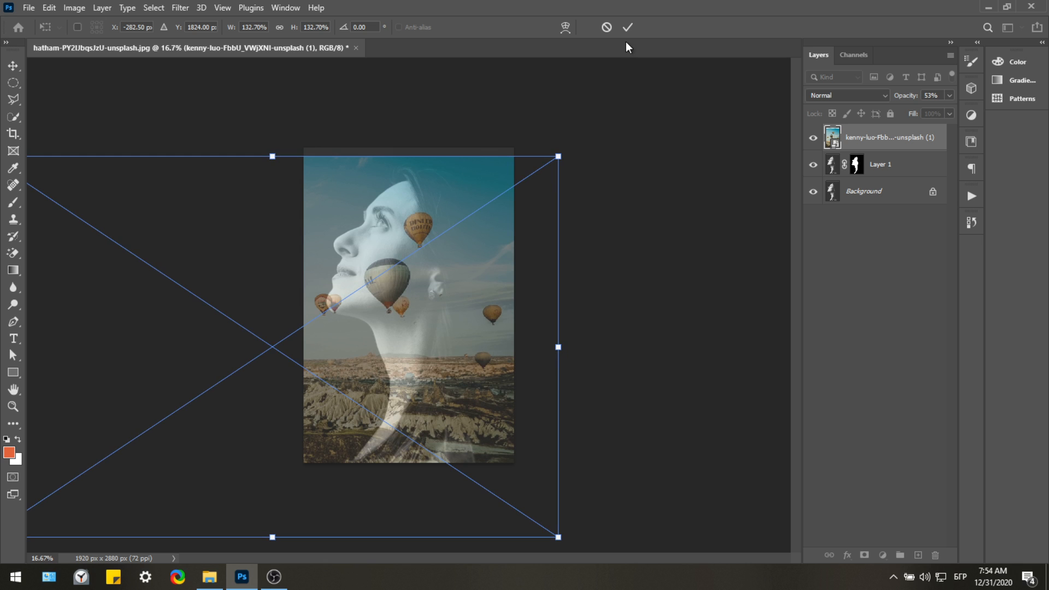
pyautogui.click(631, 28)
pyautogui.press('w')
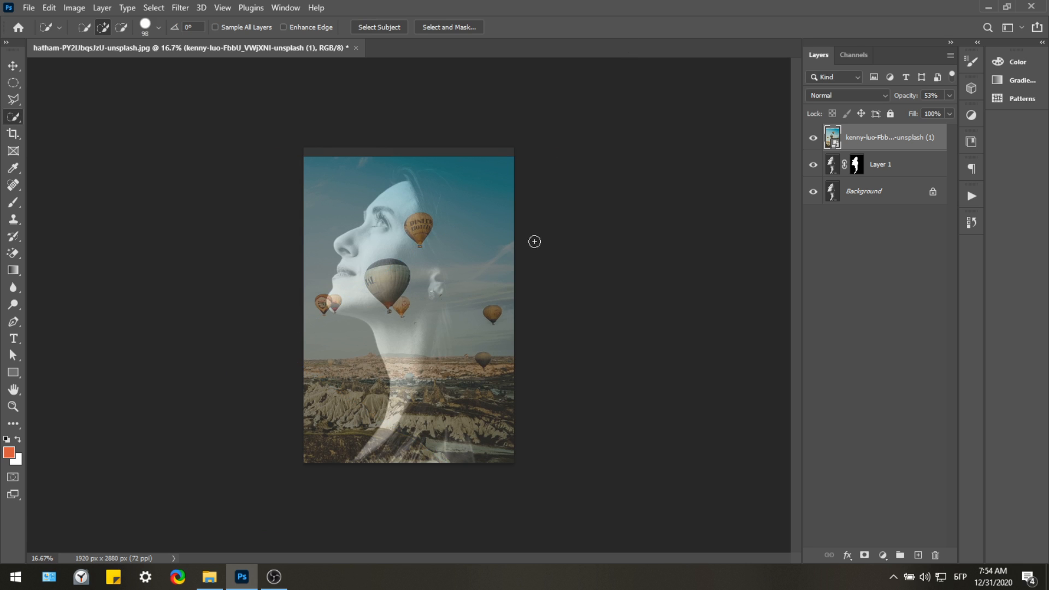
# - Move the layer mask from Layer 1 onto the balloon photo layer
pyautogui.scroll(2, 529, 253)
pyautogui.scroll(1, 529, 252)
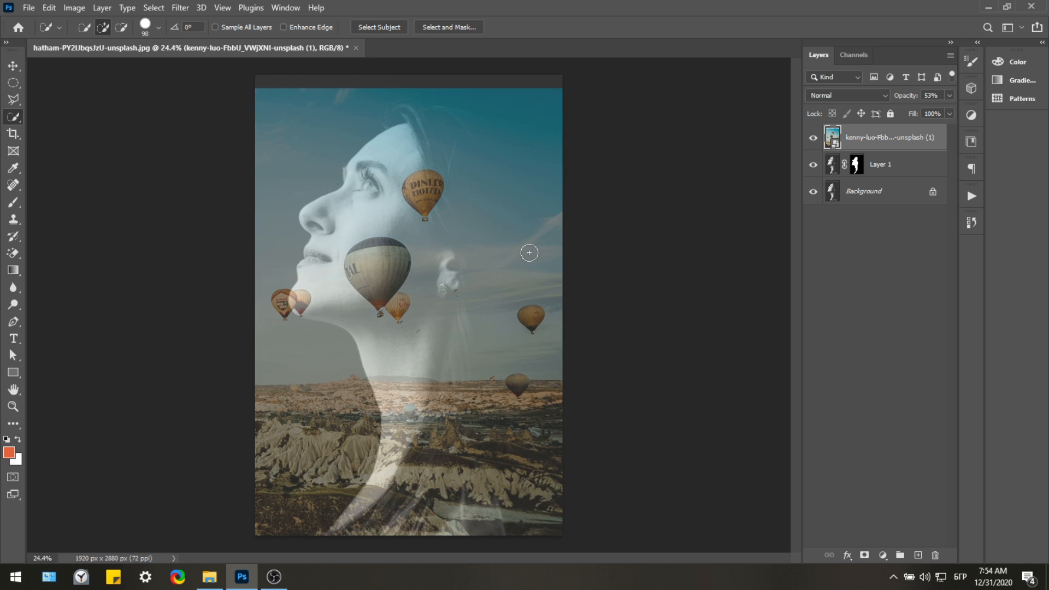
pyautogui.click(857, 165)
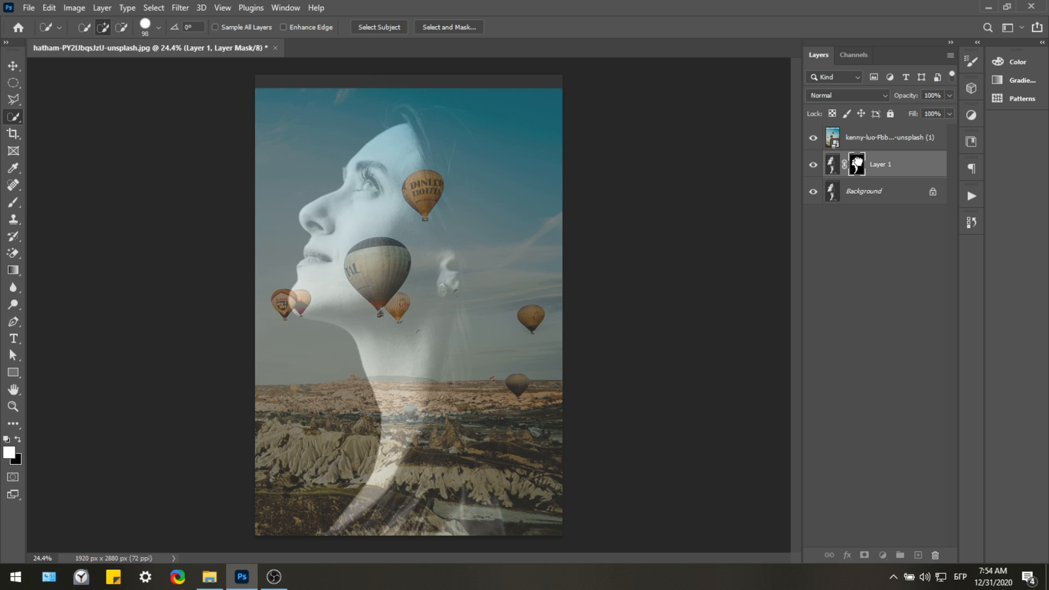
pyautogui.moveTo(858, 145); pyautogui.dragTo(868, 131)
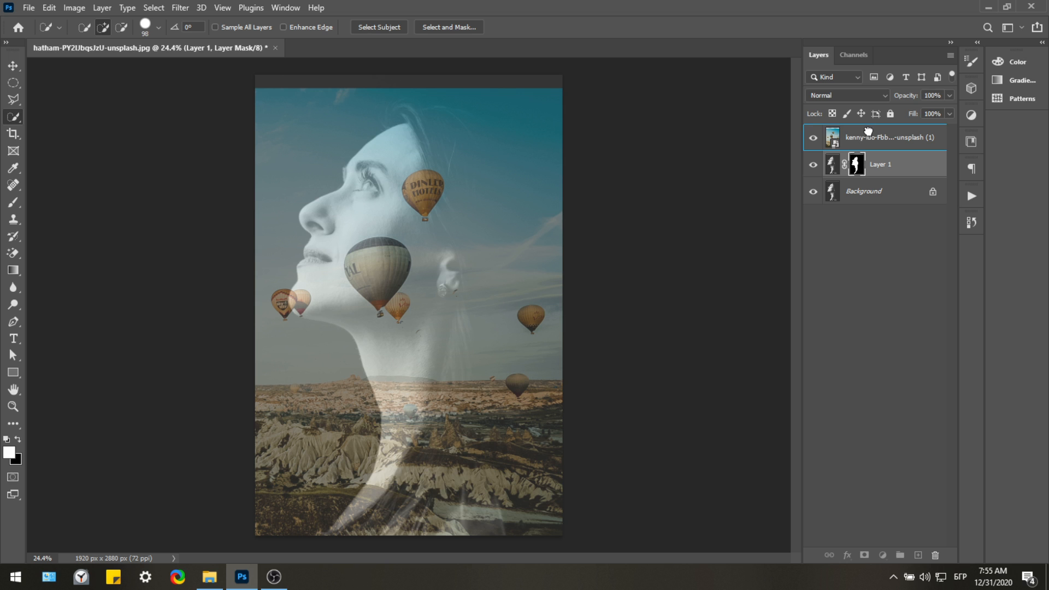
pyautogui.moveTo(868, 132); pyautogui.dragTo(870, 135)
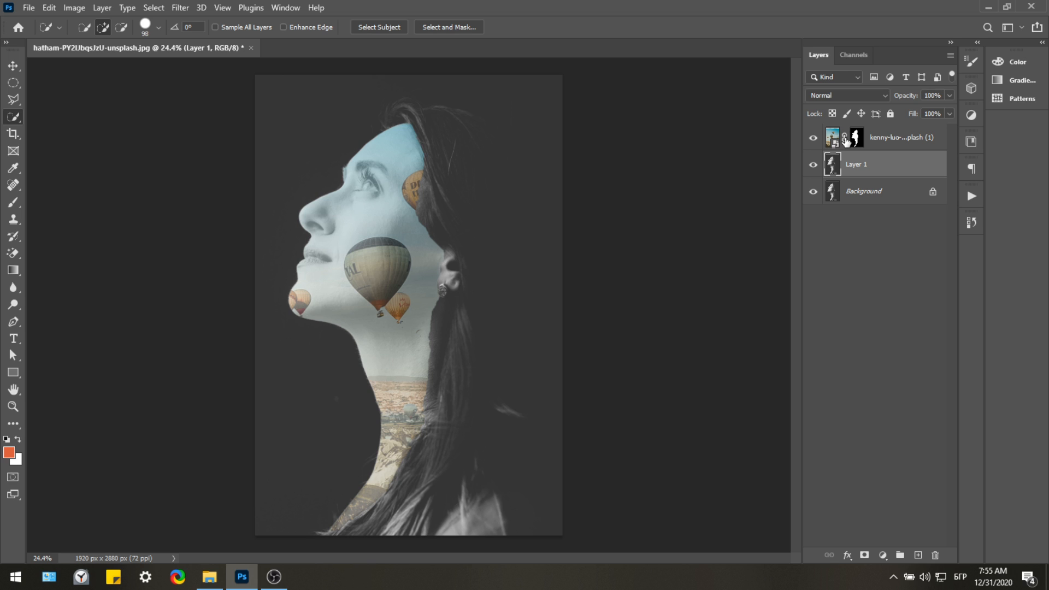
# - Unlink the balloon photo from its mask and shift the photo slightly left within the face, keeping the mask in place
pyautogui.click(845, 138)
pyautogui.click(16, 65)
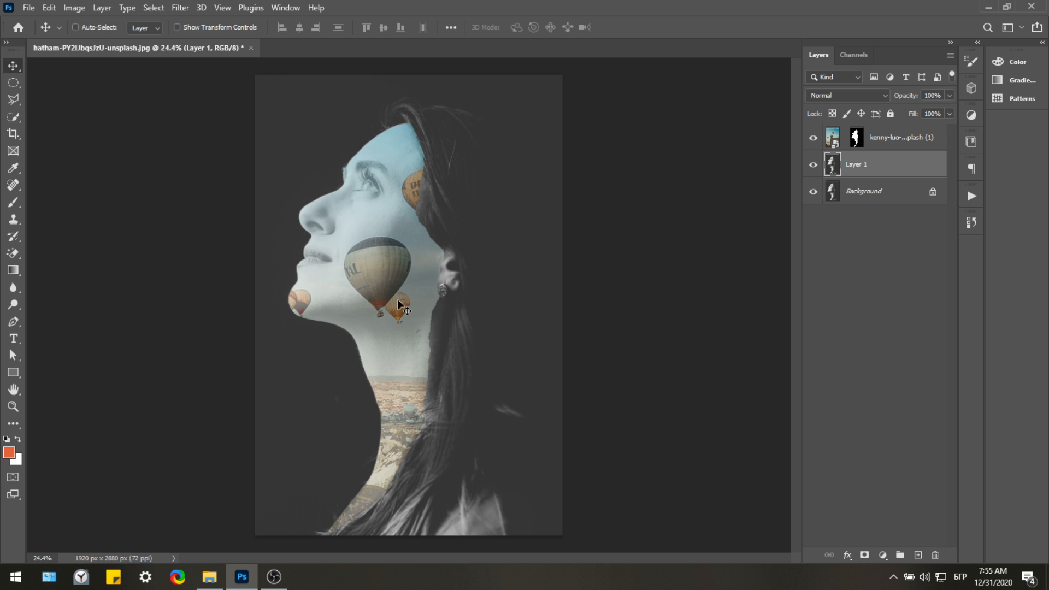
pyautogui.moveTo(384, 292); pyautogui.dragTo(384, 290)
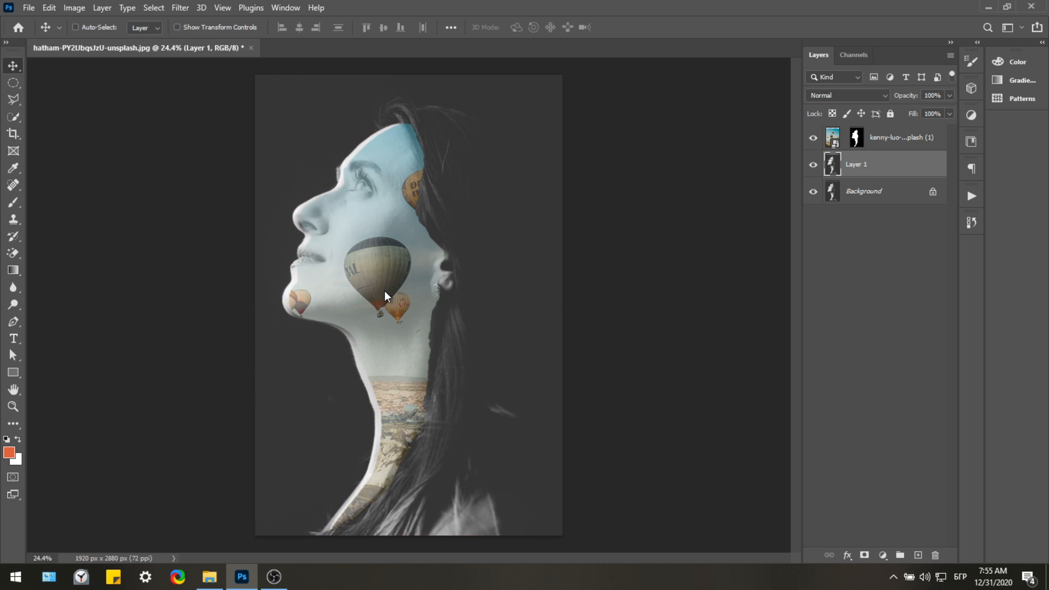
pyautogui.hotkey('ctrl', 'z')
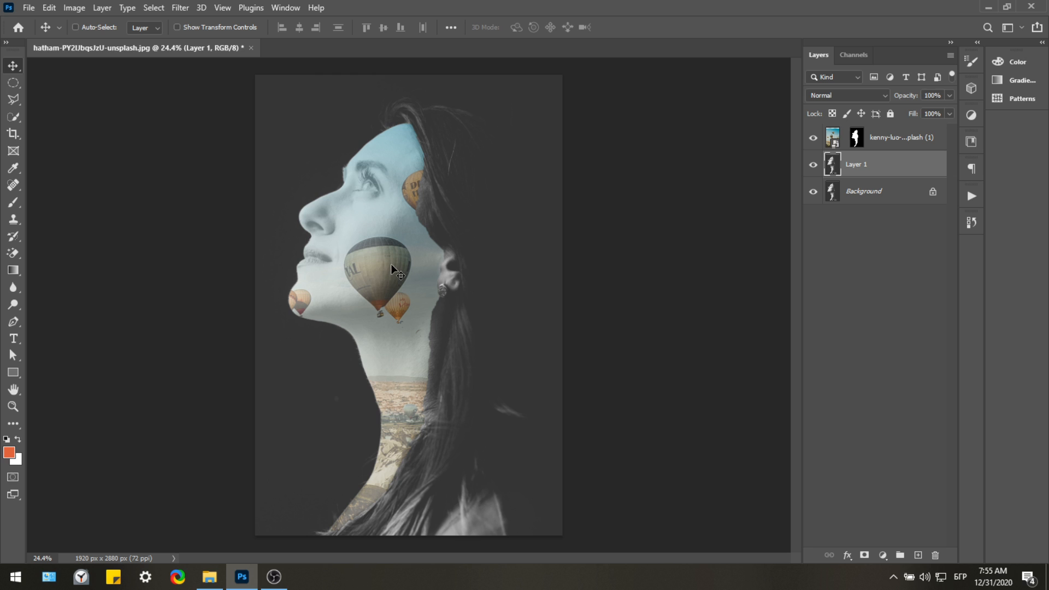
pyautogui.click(835, 140)
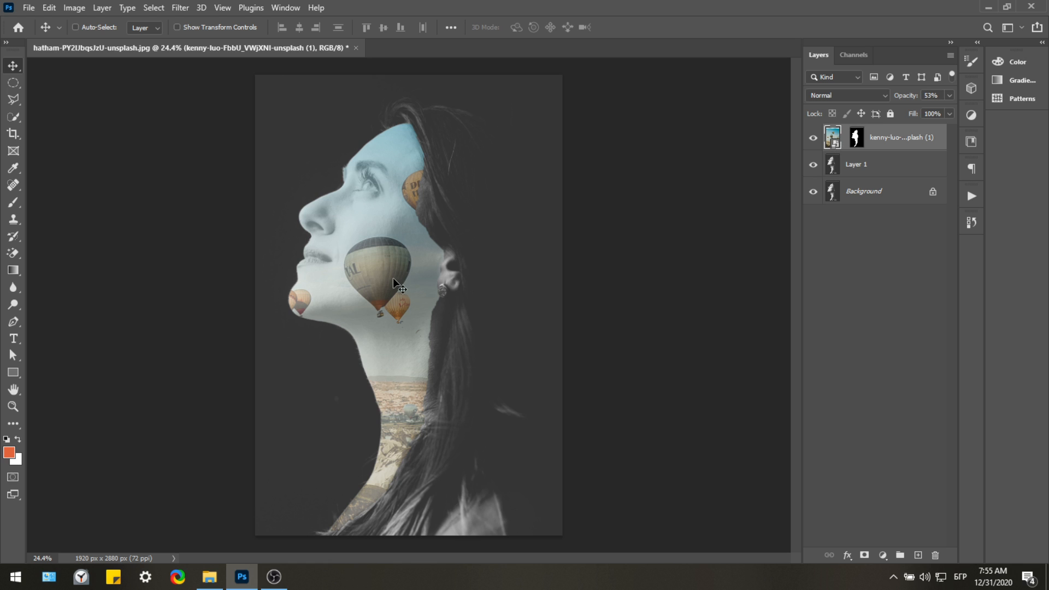
pyautogui.moveTo(390, 279); pyautogui.dragTo(366, 284)
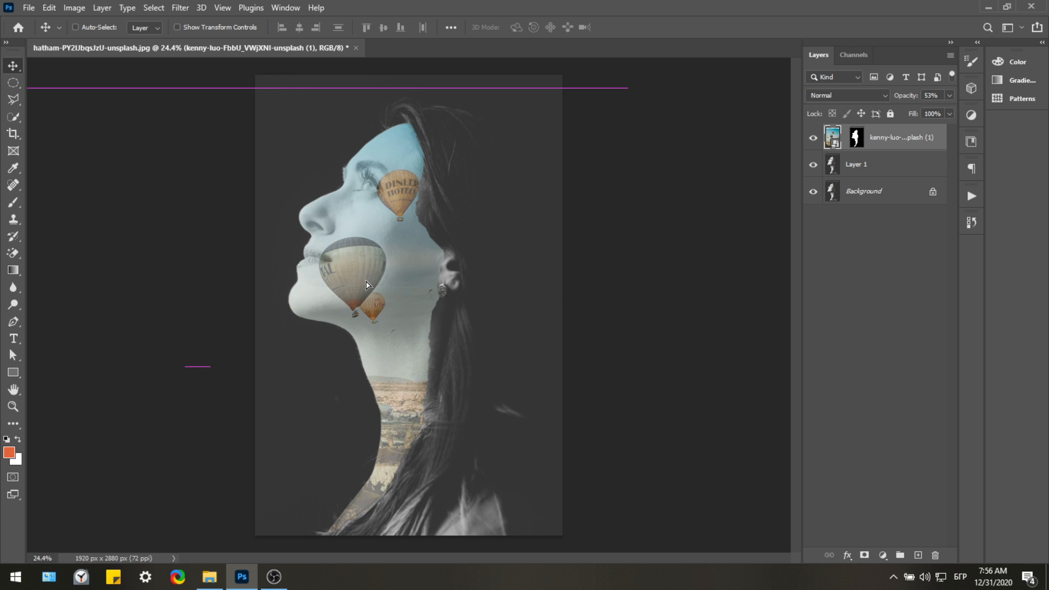
pyautogui.moveTo(367, 302); pyautogui.dragTo(368, 304)
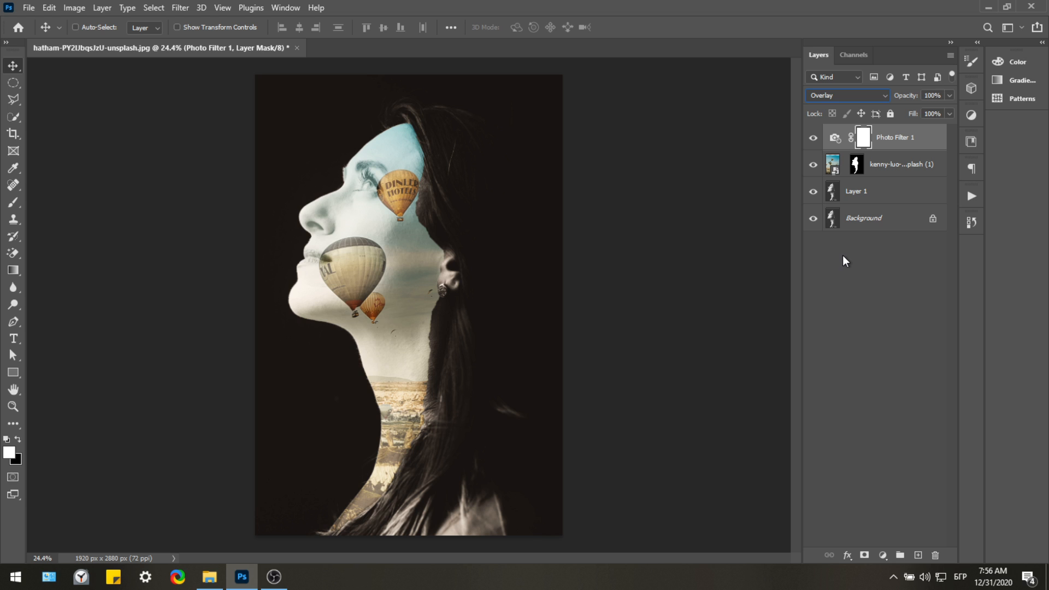
# - Compare blend modes on the balloon photo layer and set it to Multiply
pyautogui.click(894, 164)
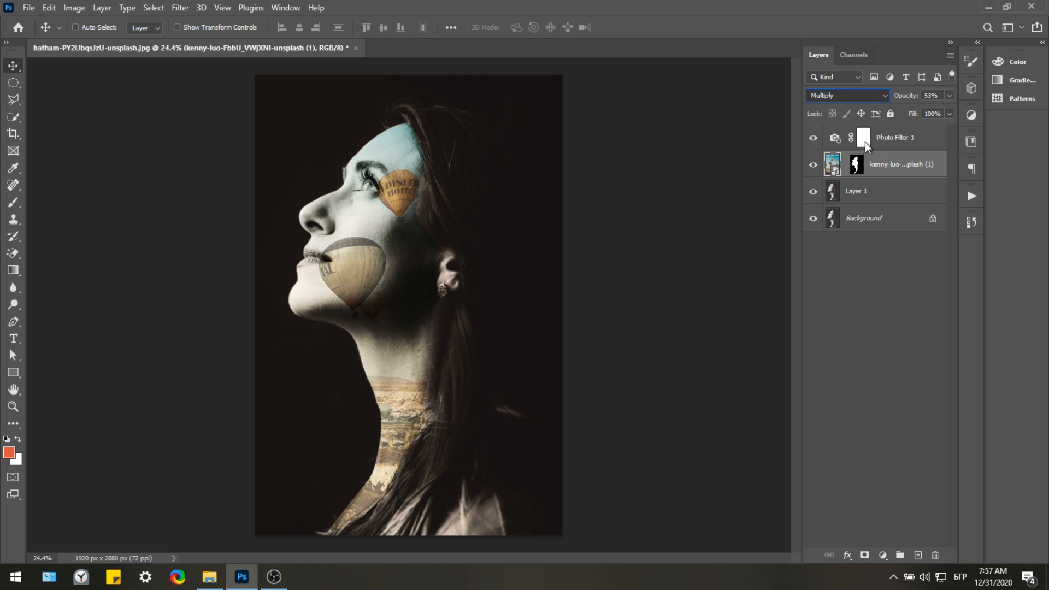
pyautogui.press('Down')
pyautogui.press('Down')
pyautogui.press('Down')
pyautogui.press('Up')
pyautogui.press('Up')
pyautogui.press('Up')
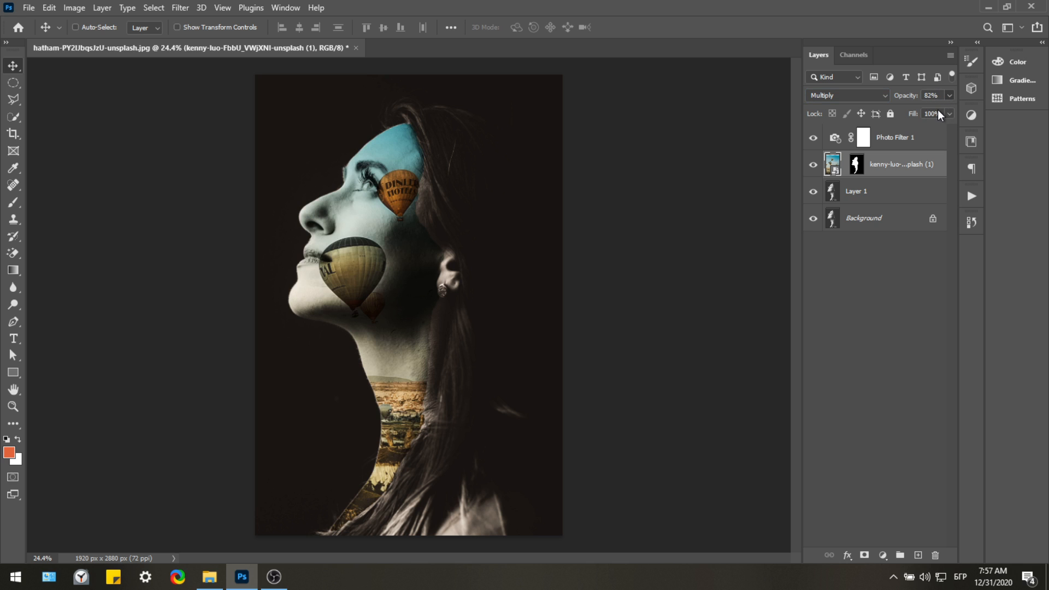
# - Try several opacity levels on the balloon photo layer and set it to 74%
pyautogui.press('0')
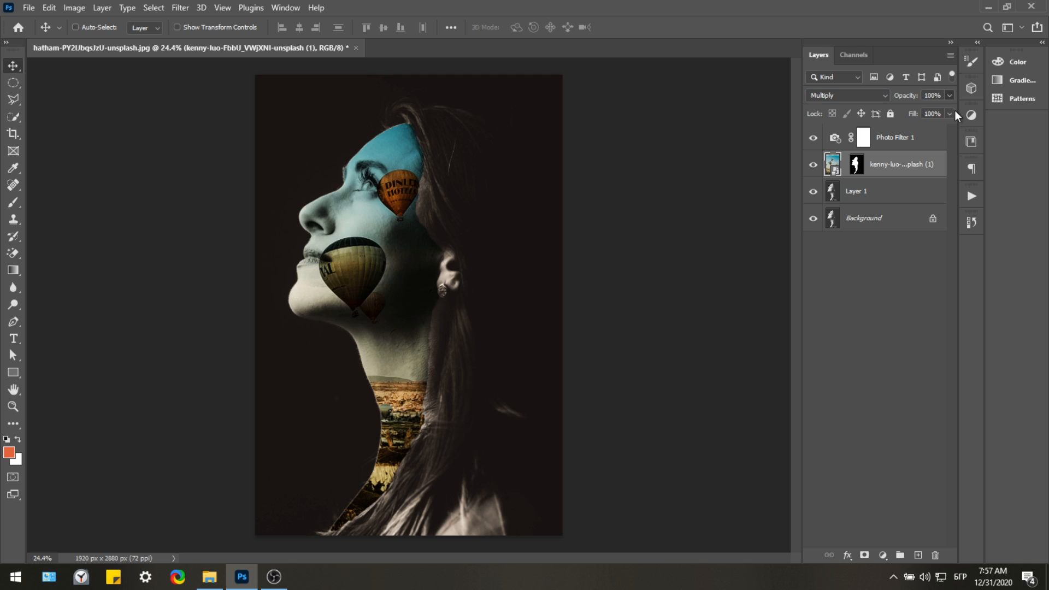
pyautogui.press('7')
pyautogui.press('8')
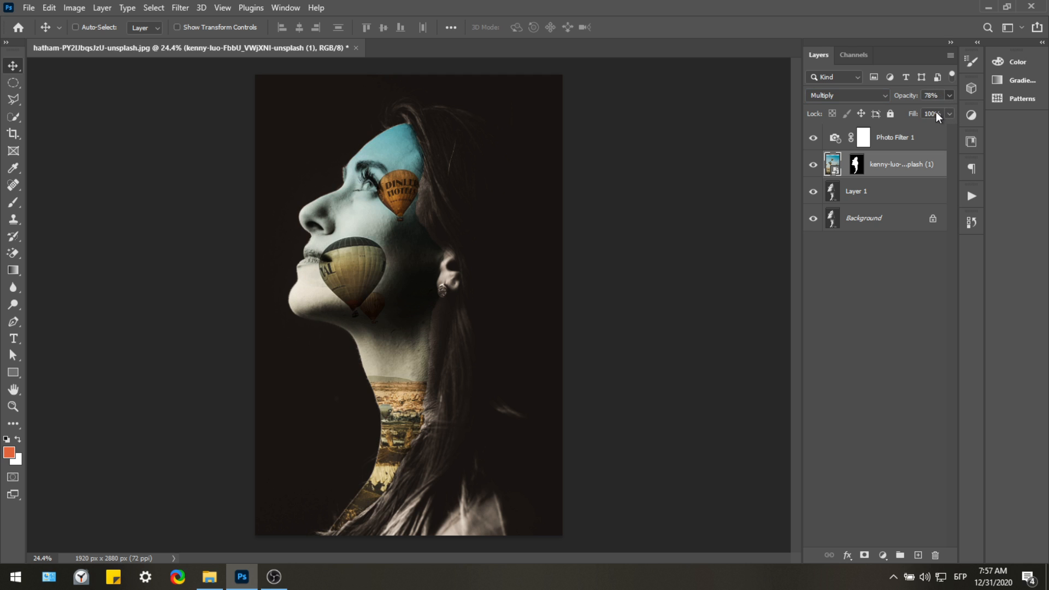
pyautogui.press('7')
pyautogui.press('4')
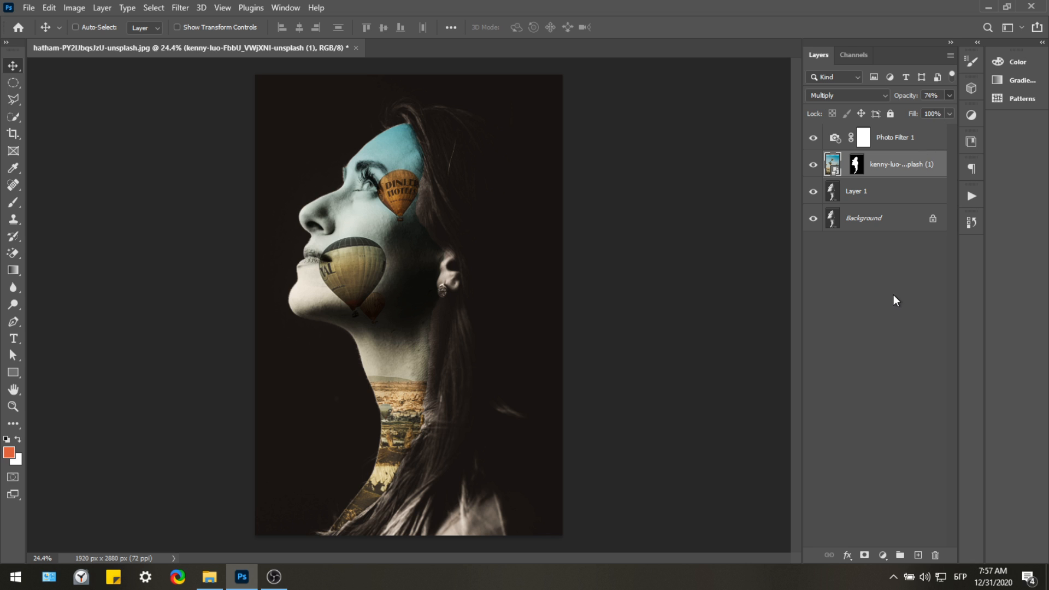
# - Add a Levels adjustment layer above the Photo Filter 1 layer
pyautogui.click(905, 246)
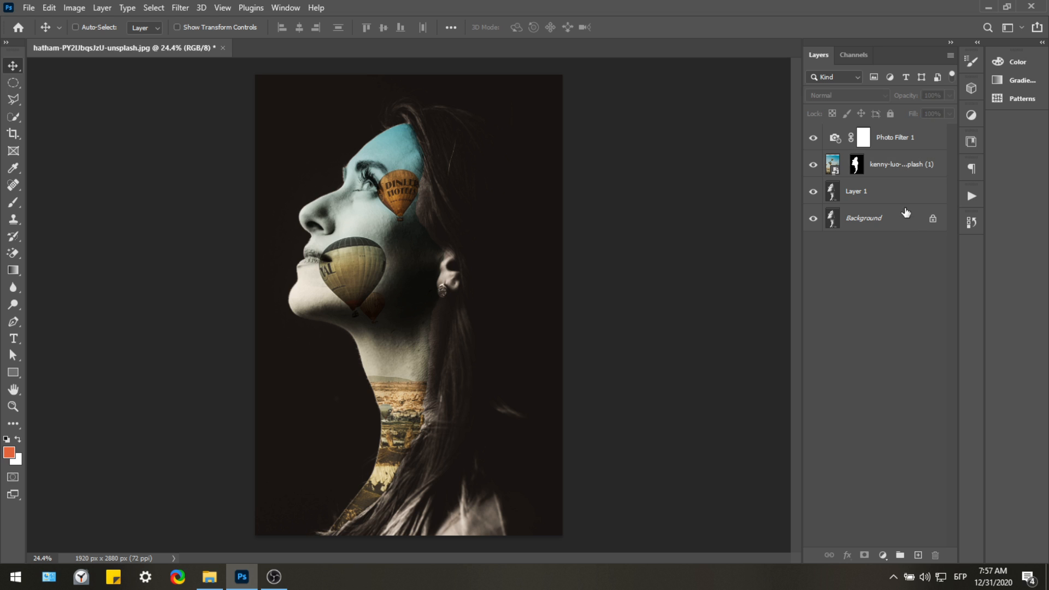
pyautogui.click(914, 140)
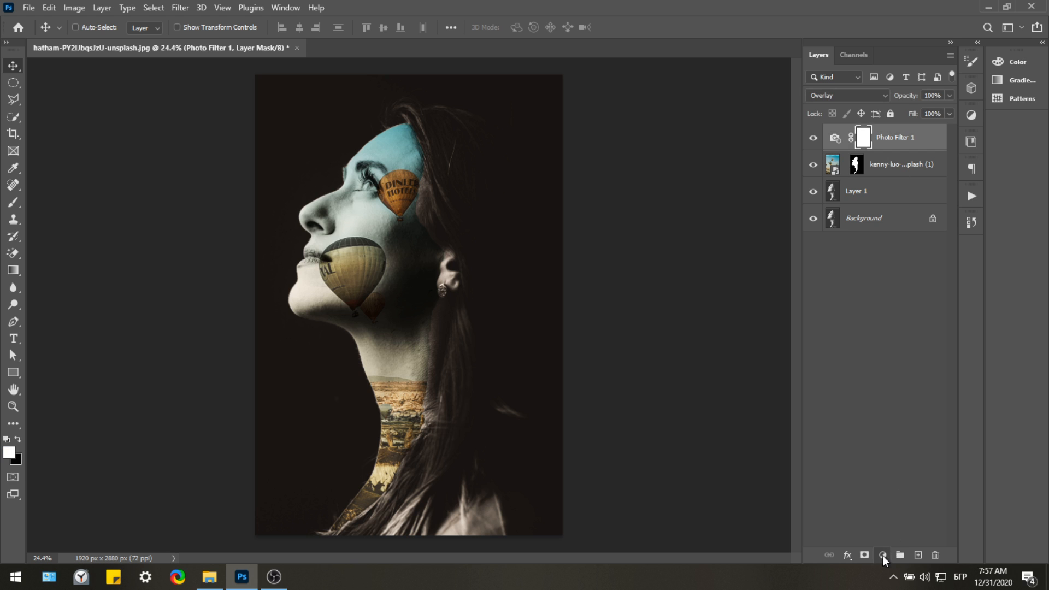
pyautogui.click(924, 379)
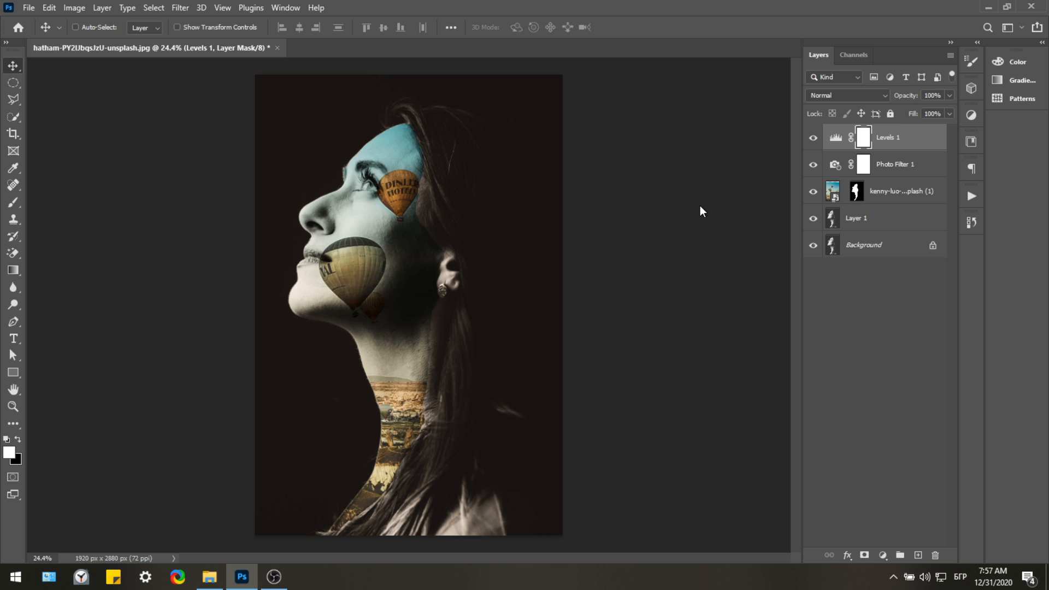
# - Adjust the Levels layer to lift the shadows and tint the dark background a faded warm brown
pyautogui.hotkey('ctrl', 'i')
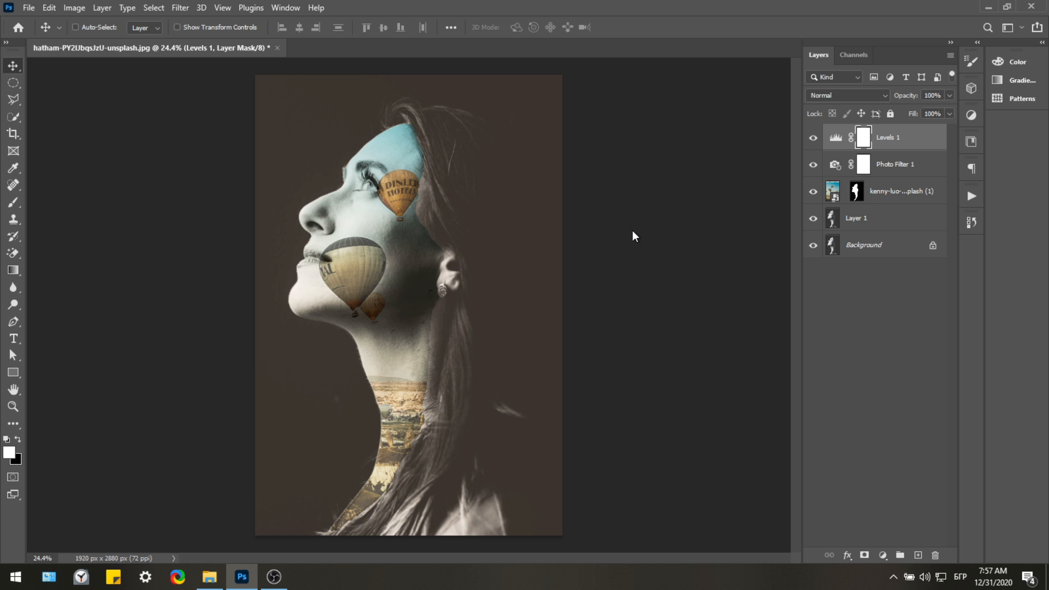
pyautogui.hotkey('ctrl', 'shift', 'z')
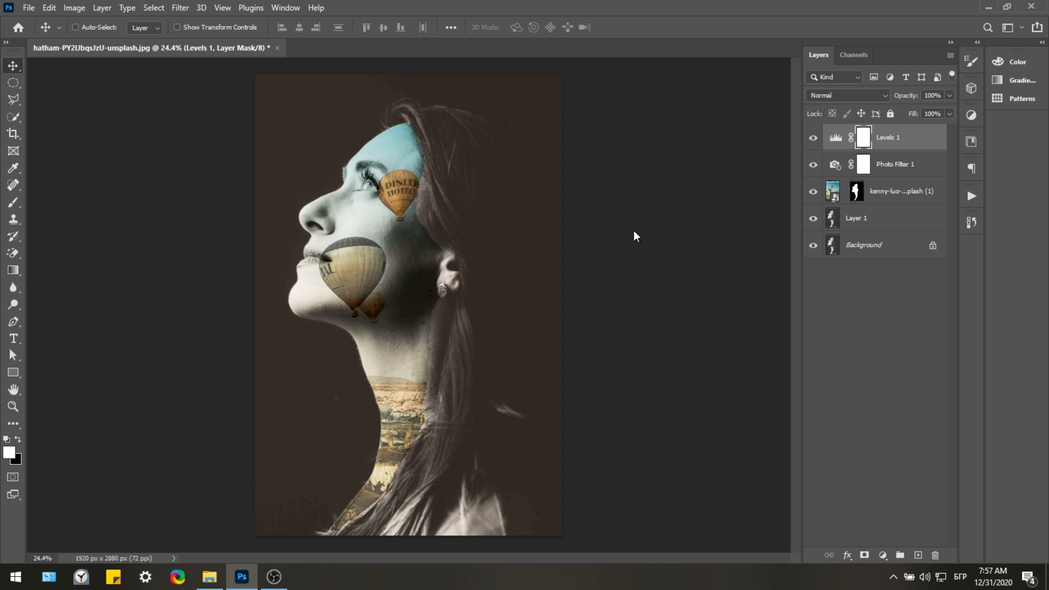
pyautogui.hotkey('ctrl', 'shift', 'z')
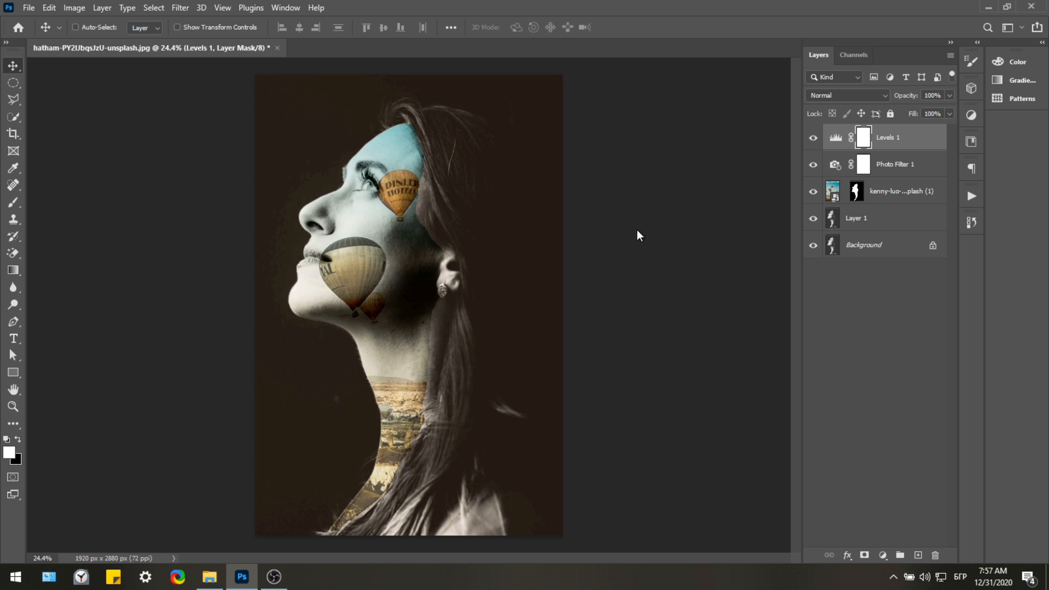
pyautogui.hotkey('ctrl', 'z')
pyautogui.hotkey('ctrl', 'z')
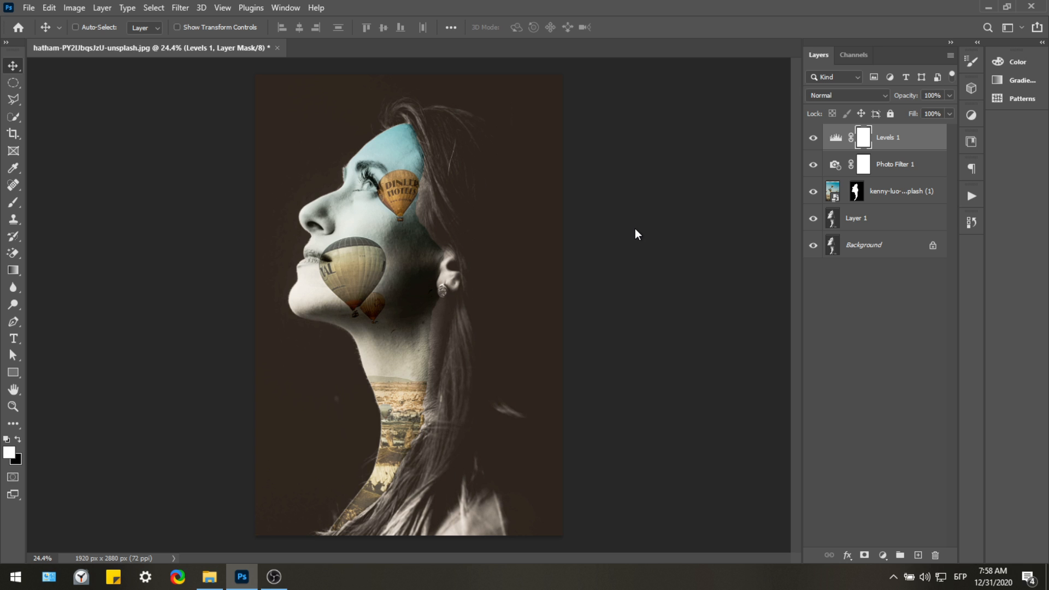
pyautogui.hotkey('ctrl', 'shift', 'z')
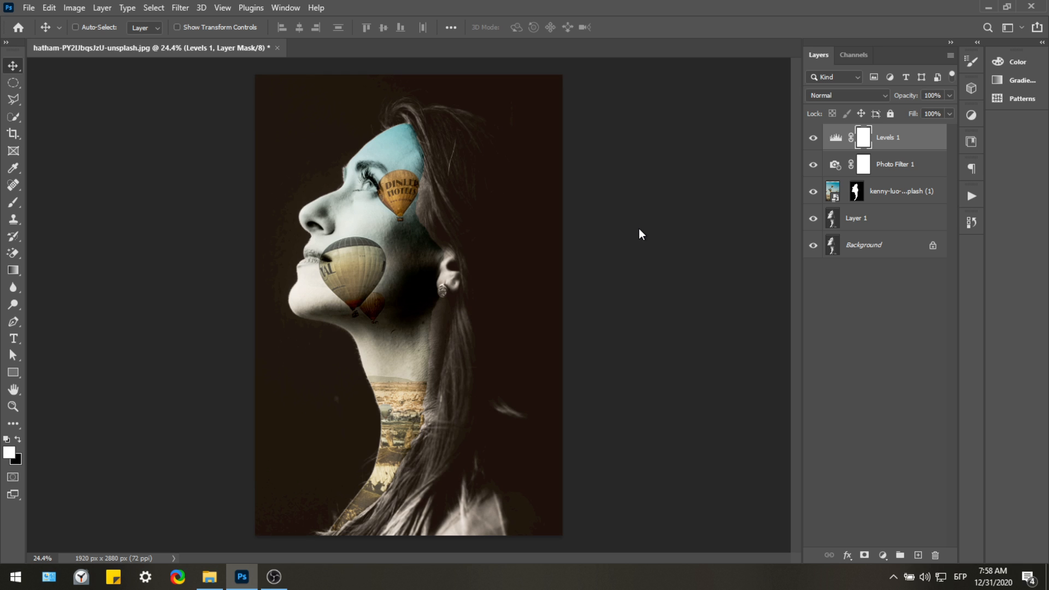
pyautogui.hotkey('ctrl', 'z')
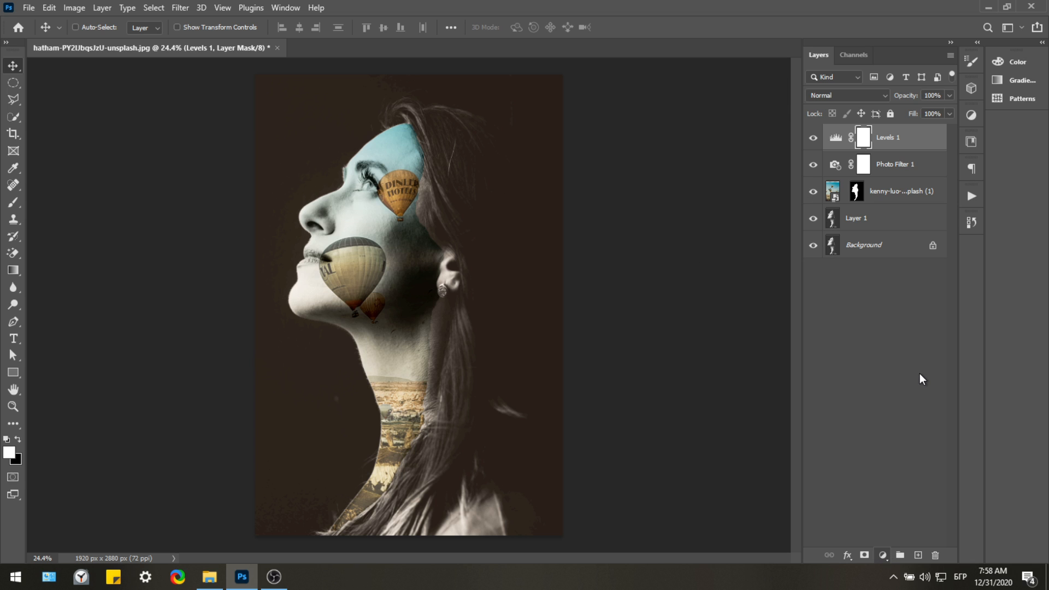
# - Add a second Levels adjustment layer above Levels 1 and deepen the dark tones of the image
pyautogui.click(903, 342)
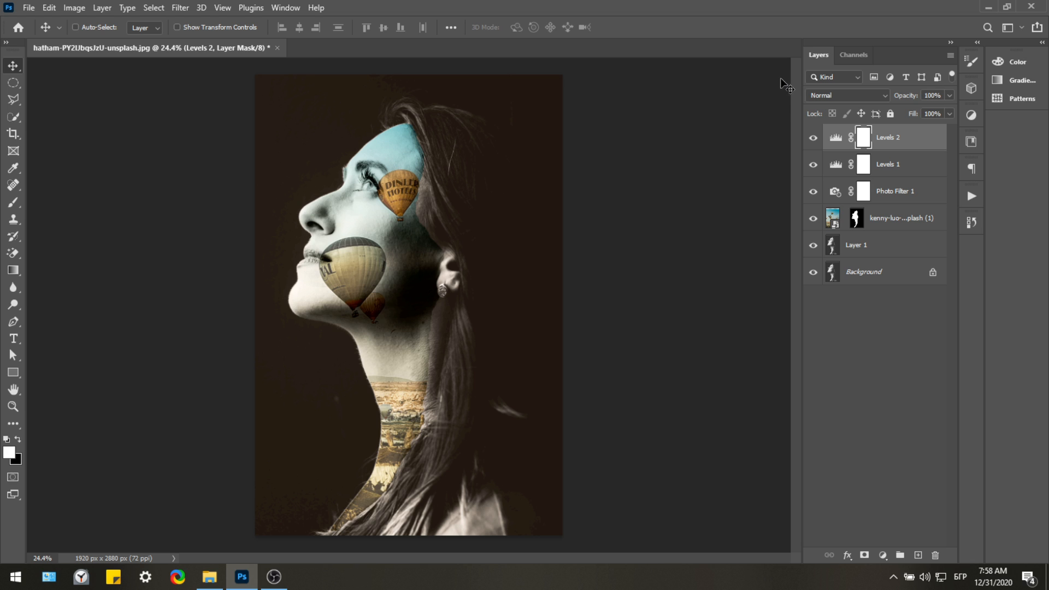
# - Paint the balloon photo layer's mask with a soft white brush at 25% opacity to extend the landscape across the neck toward the hair
pyautogui.click(884, 223)
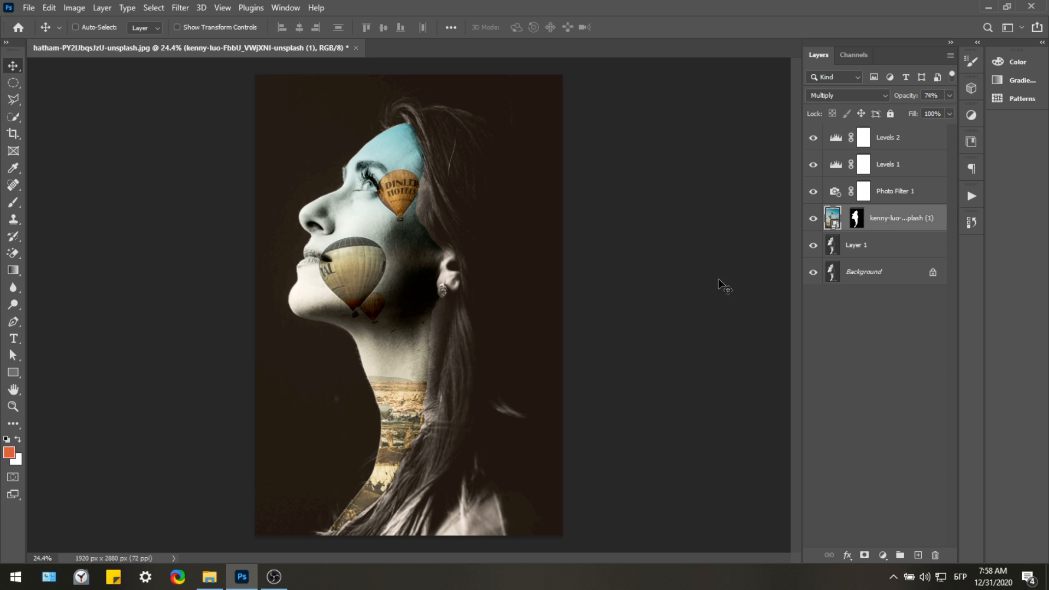
pyautogui.click(15, 202)
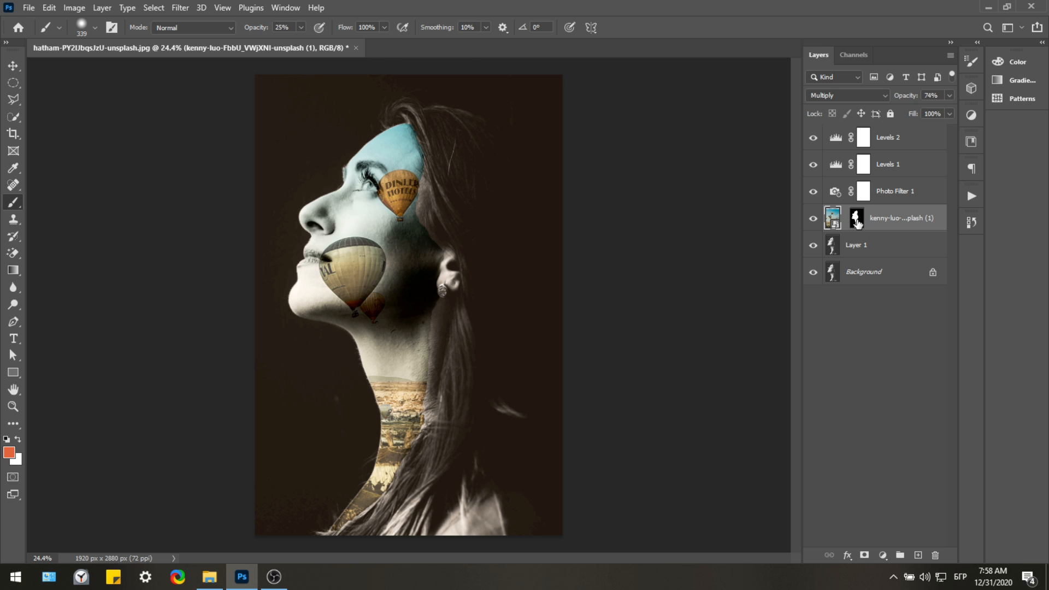
pyautogui.click(857, 221)
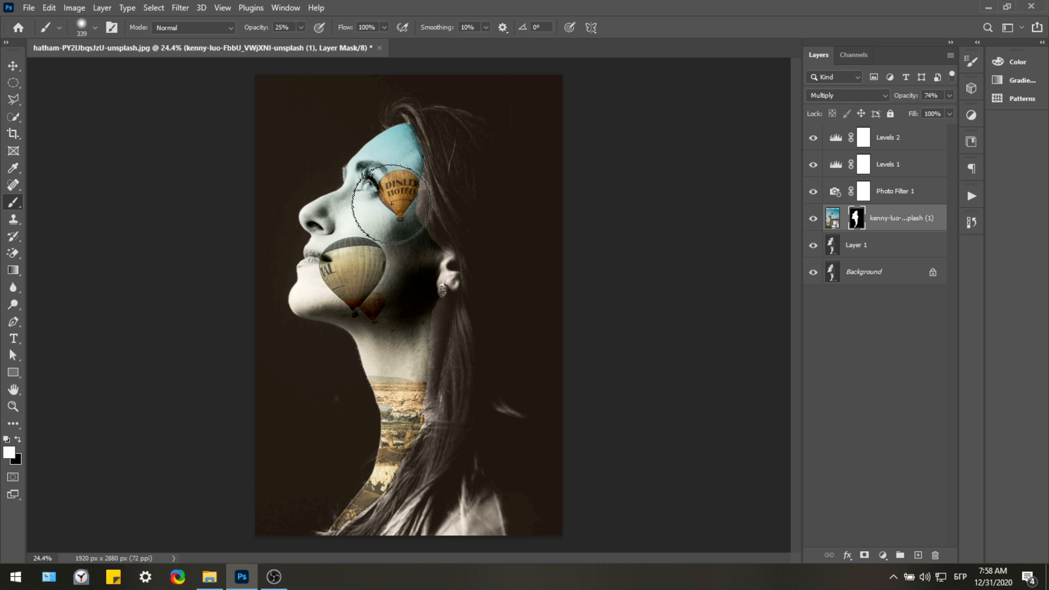
pyautogui.click(288, 28)
pyautogui.click(95, 26)
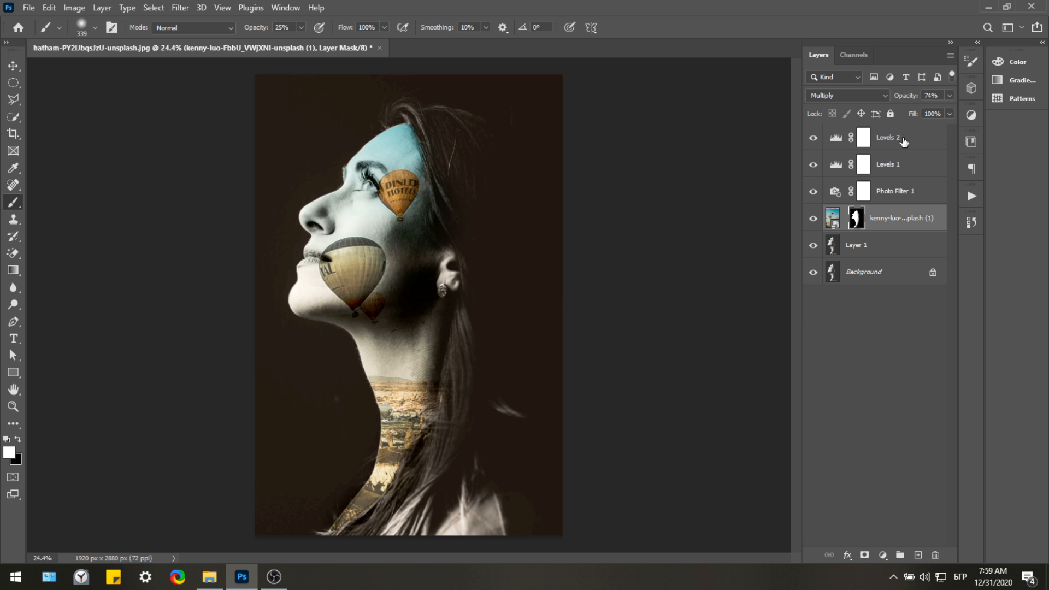
# - Fine-tune the opacity of the Photo Filter 1 layer and compare the image with the filter hidden and shown
pyautogui.click(892, 196)
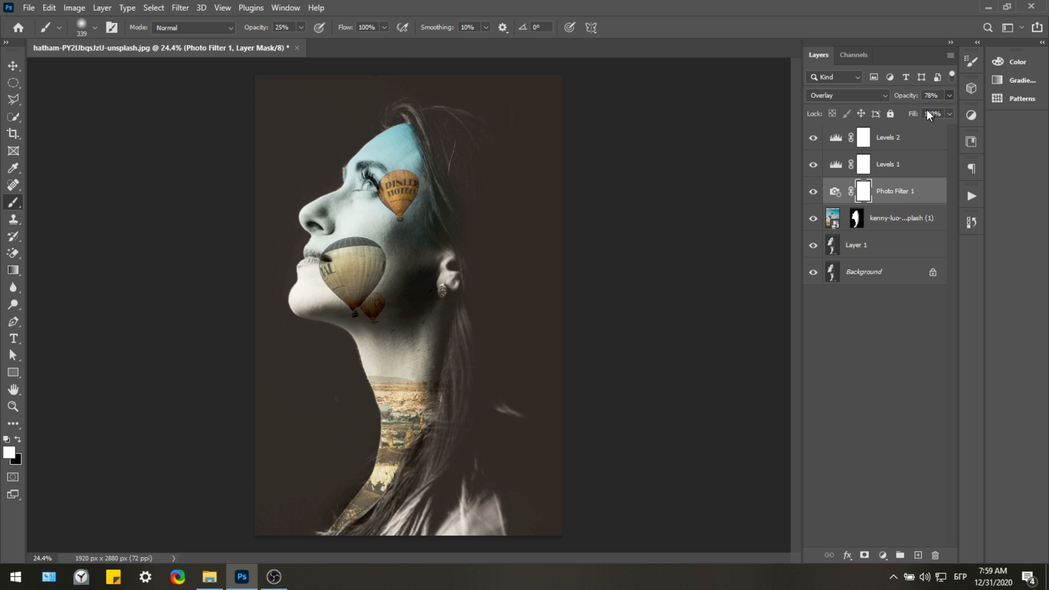
pyautogui.moveTo(927, 110); pyautogui.dragTo(933, 110)
pyautogui.moveTo(937, 109); pyautogui.dragTo(931, 109)
pyautogui.click(813, 192)
pyautogui.click(813, 192)
# - Add a Hue/Saturation adjustment layer above Levels 2 and boost the saturation of the sky, balloons and landscape
pyautogui.click(882, 140)
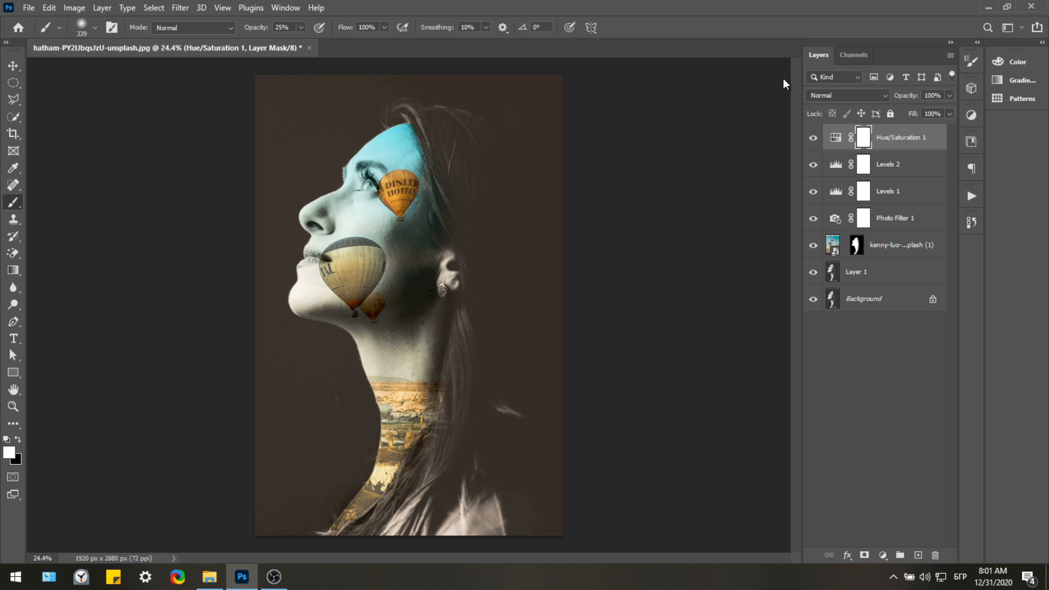
# - Open the adjustment settings of the Levels 2 layer
pyautogui.click(836, 165)
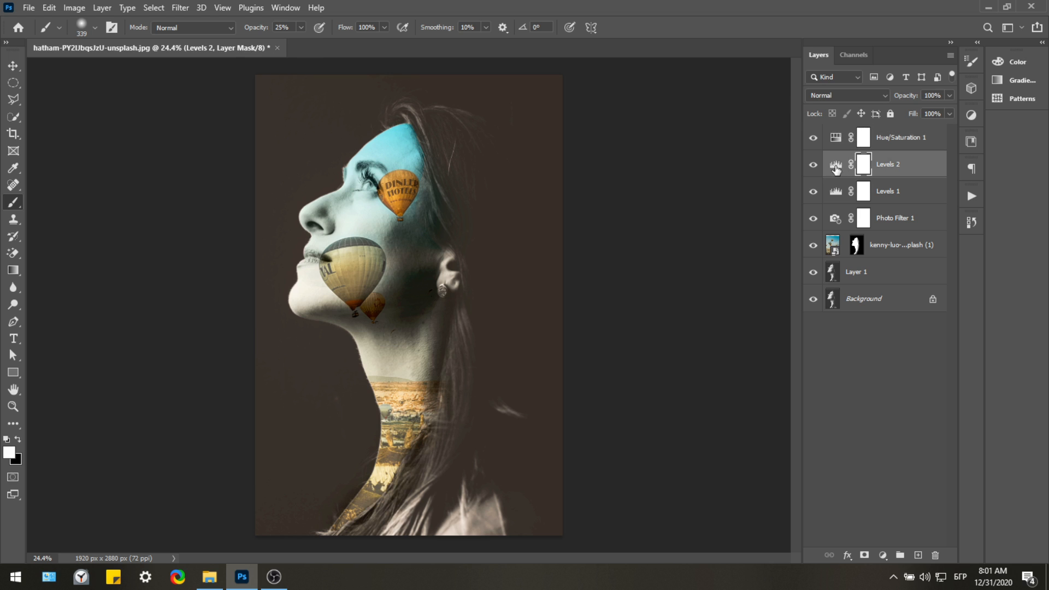
pyautogui.click(836, 166)
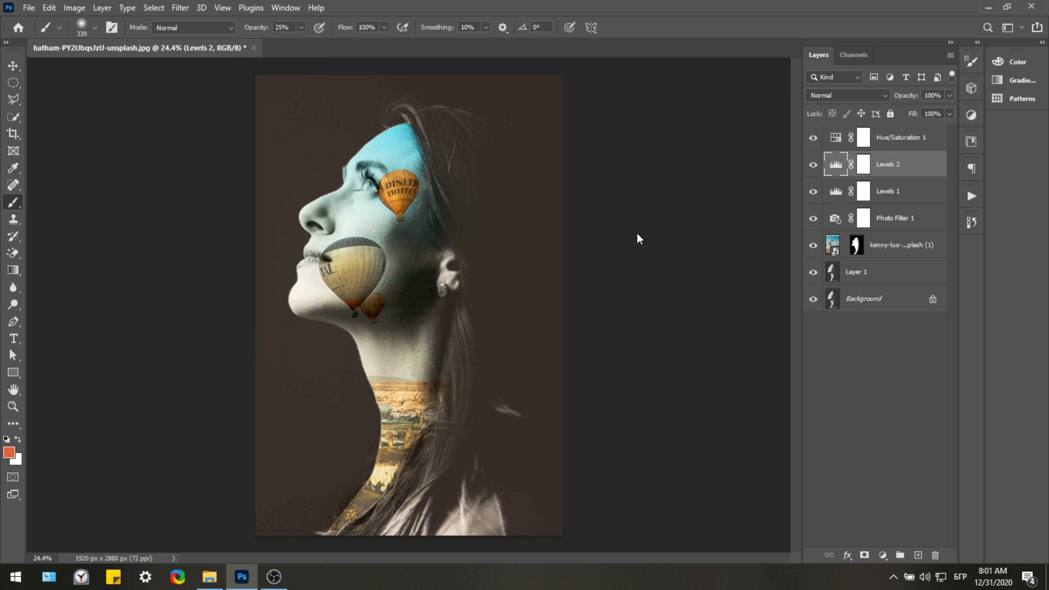